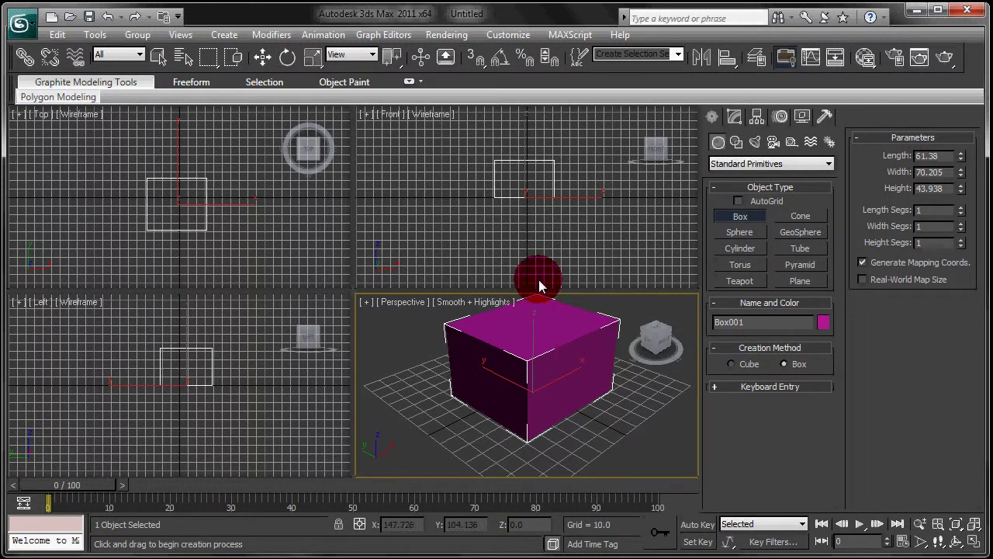
# Step: End box creation, open the Material Editor and switch it to the Compact Material Editor mode
pyautogui.click(158, 58)
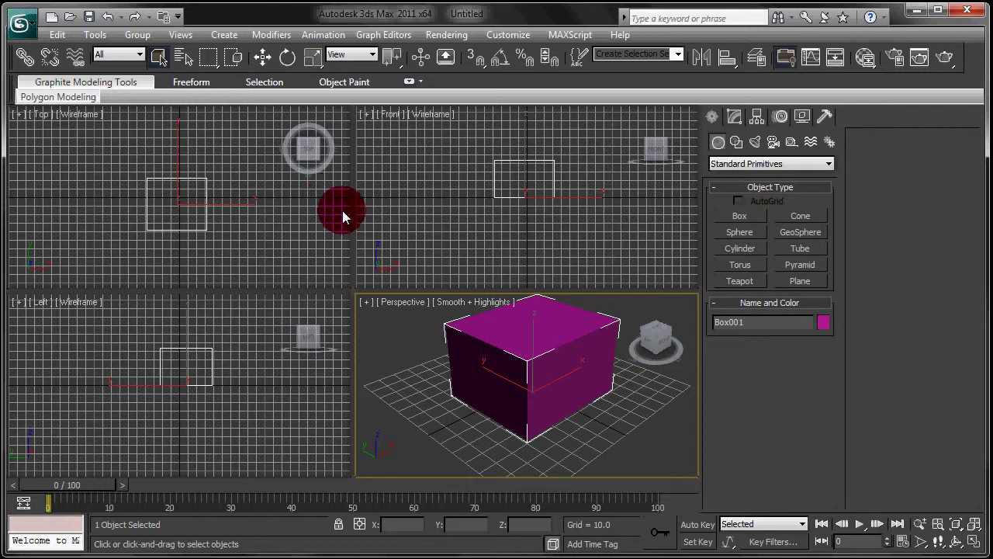
pyautogui.click(868, 62)
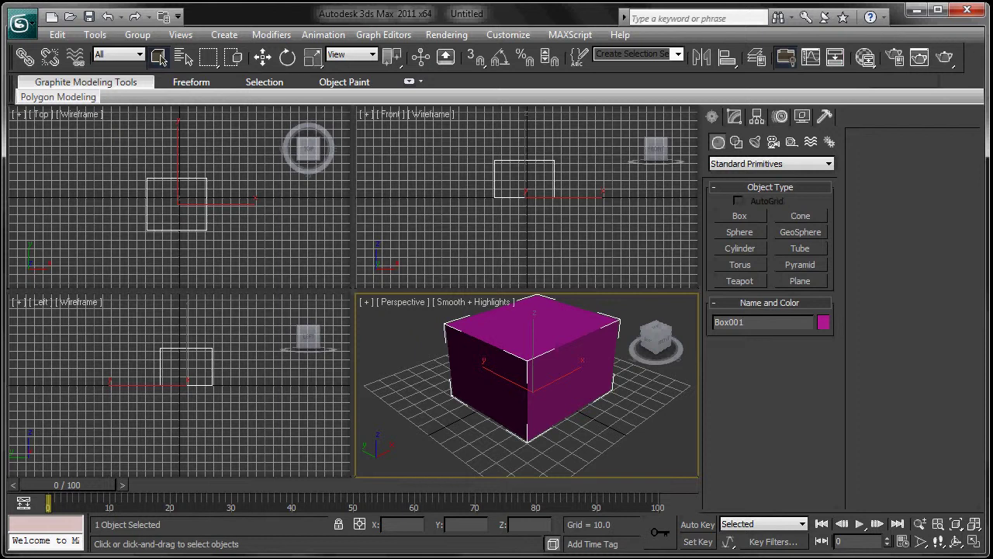
pyautogui.click(868, 60)
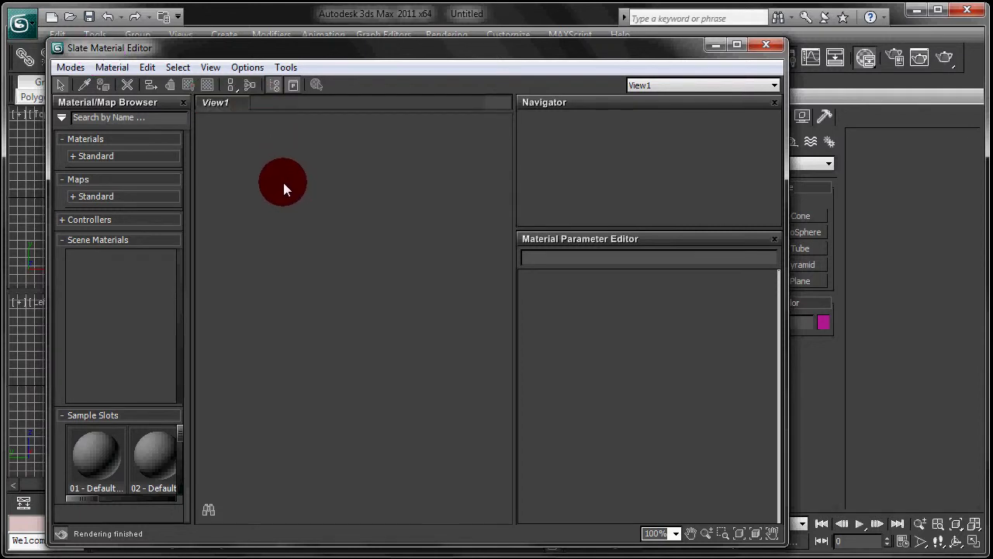
pyautogui.click(72, 67)
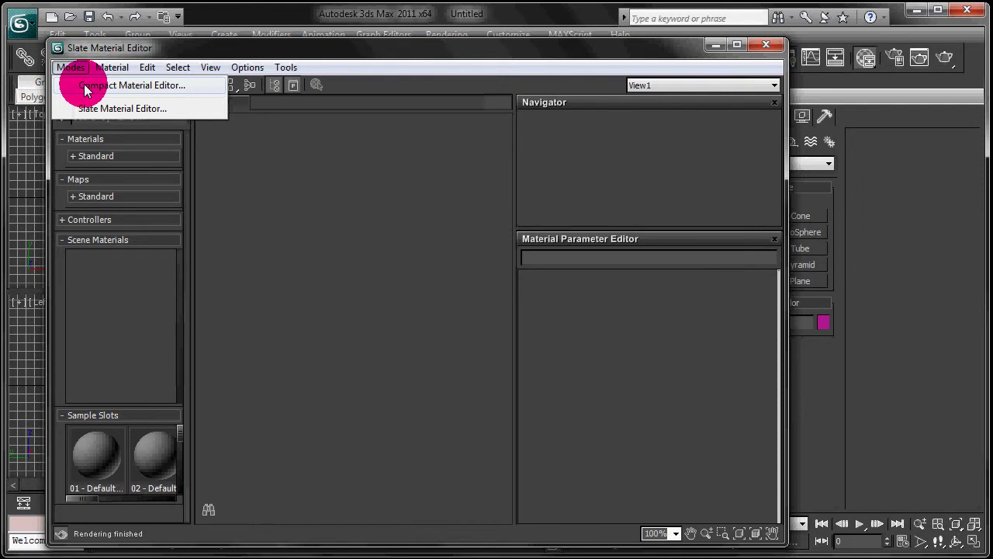
pyautogui.click(84, 86)
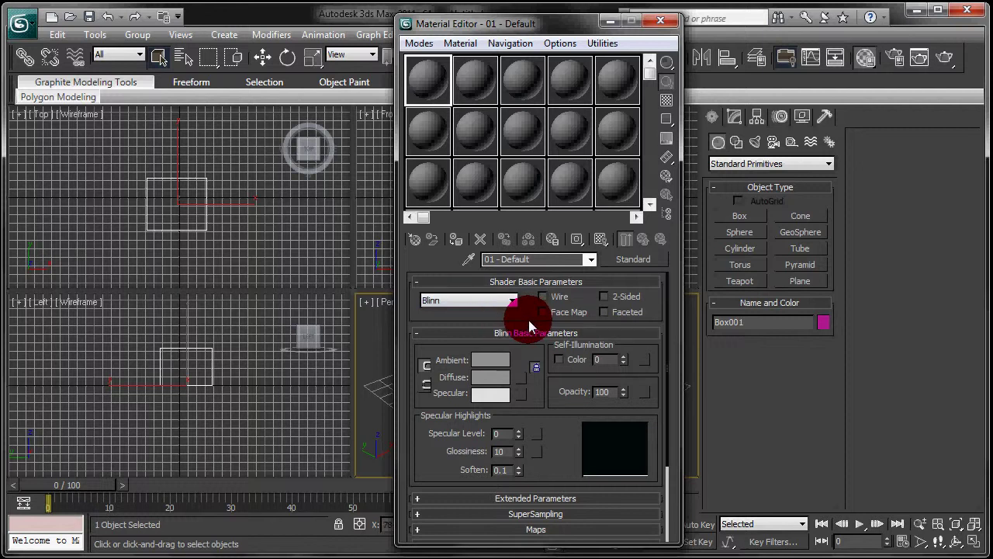
# Step: Expand the Maps section of the 01 - Default material and move the Material Editor window aside to uncover the viewports
pyautogui.scroll(-3, 551, 462)
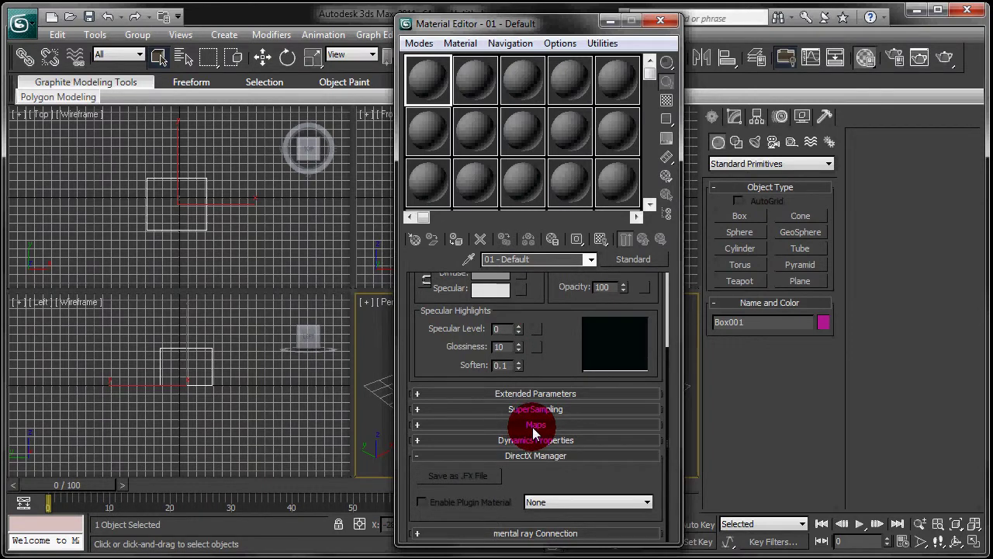
pyautogui.click(534, 426)
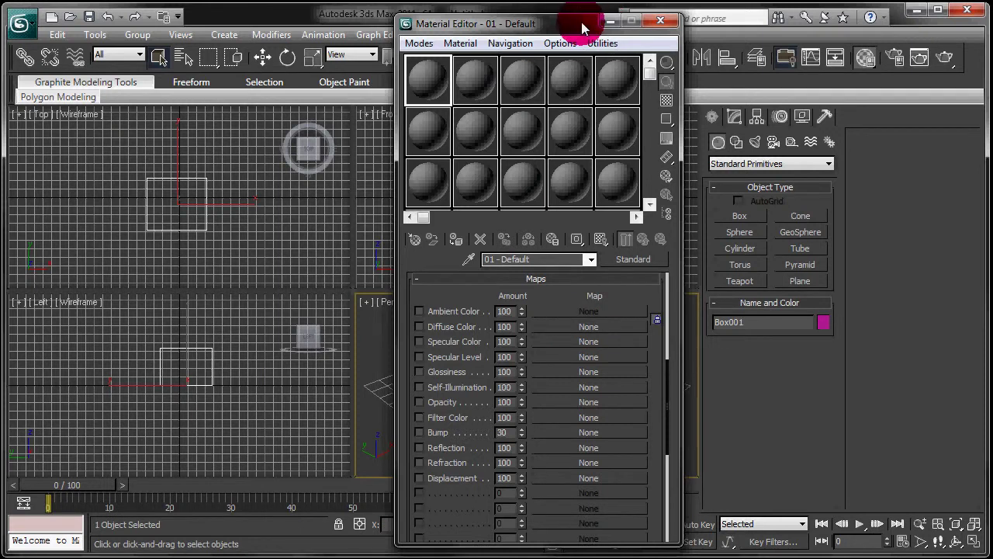
pyautogui.moveTo(581, 25); pyautogui.dragTo(829, 32)
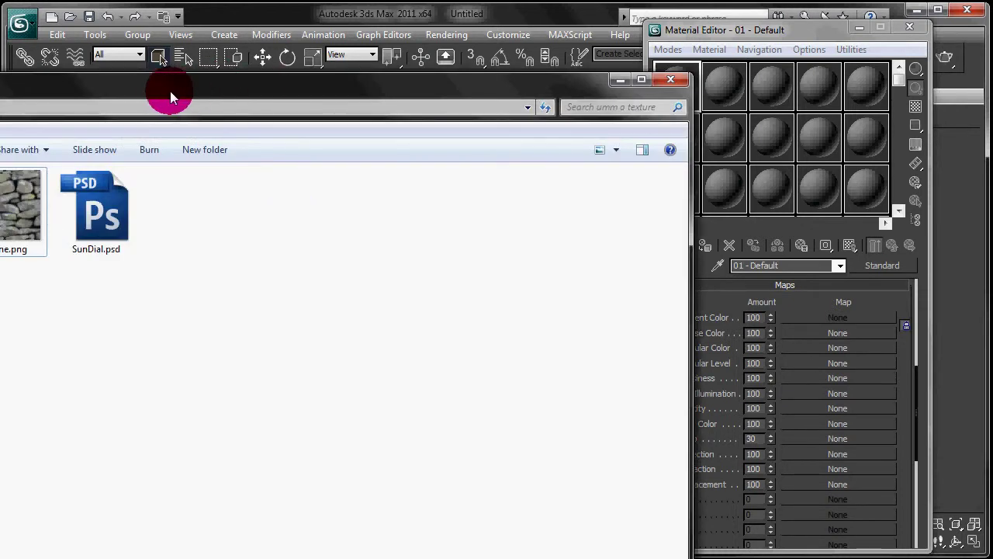
# Step: Assign Stone.png from the open folder window to the material's Diffuse Color map, view its bitmap parameters and return to the parent material
pyautogui.moveTo(163, 93); pyautogui.dragTo(159, 129)
pyautogui.moveTo(713, 272); pyautogui.dragTo(554, 281)
pyautogui.click(37, 246)
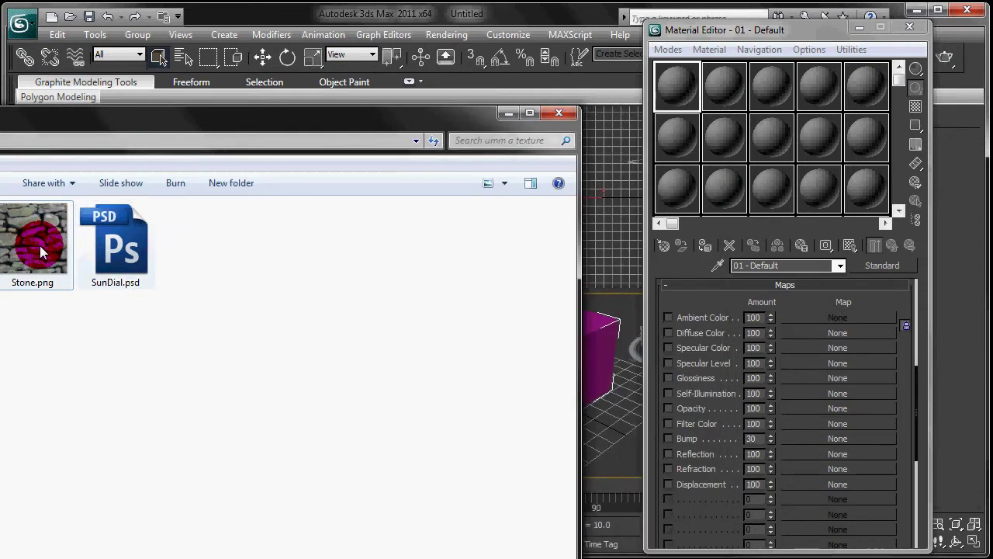
pyautogui.moveTo(40, 252); pyautogui.dragTo(803, 333)
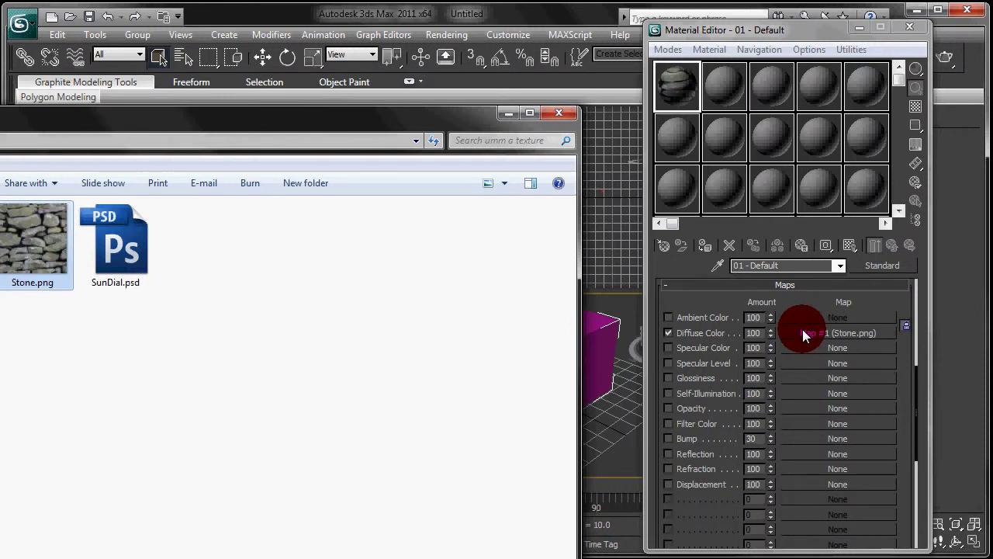
pyautogui.click(812, 332)
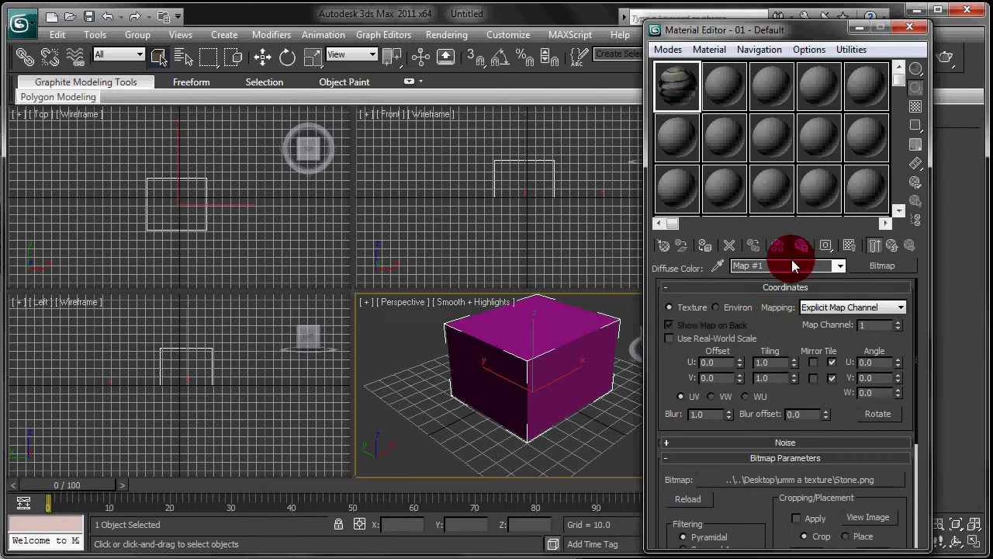
pyautogui.click(892, 248)
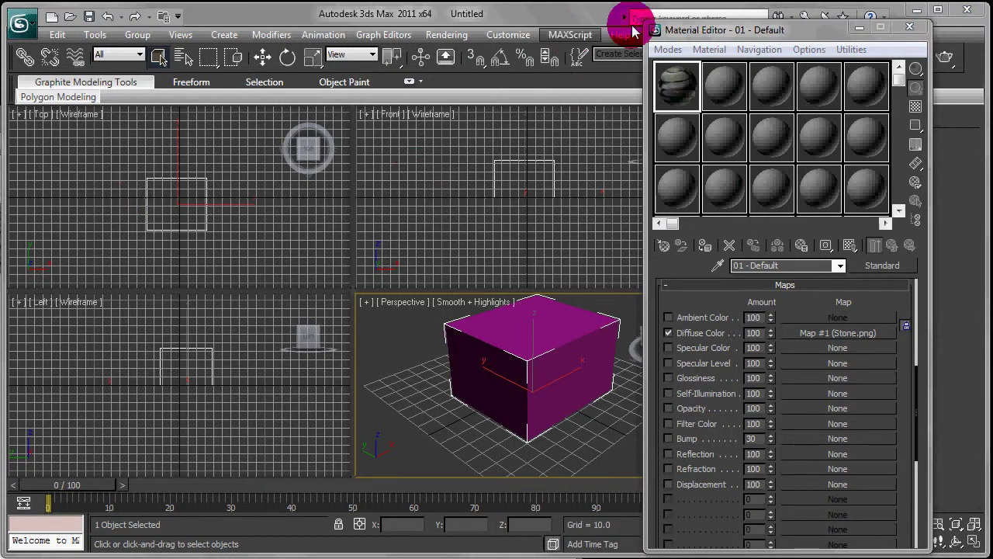
# Step: Switch to the Slate Material Editor and display the 01 - Default sample material as nodes in View1
pyautogui.click(666, 51)
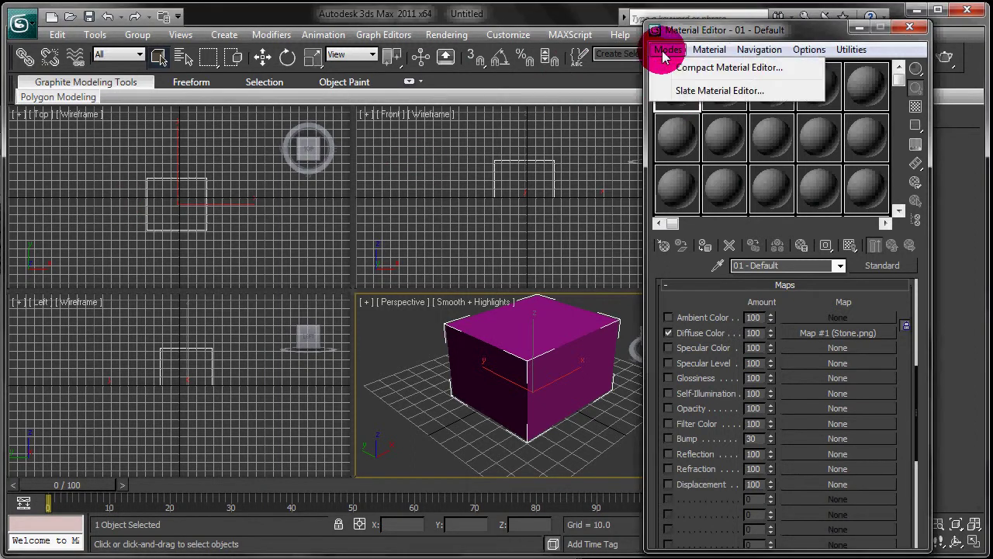
pyautogui.click(683, 93)
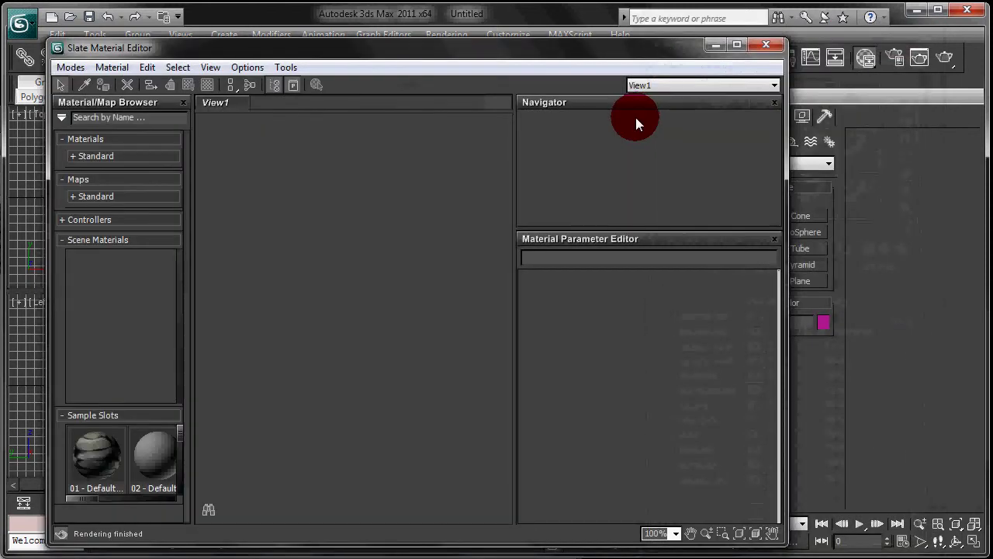
pyautogui.moveTo(529, 51); pyautogui.dragTo(541, 46)
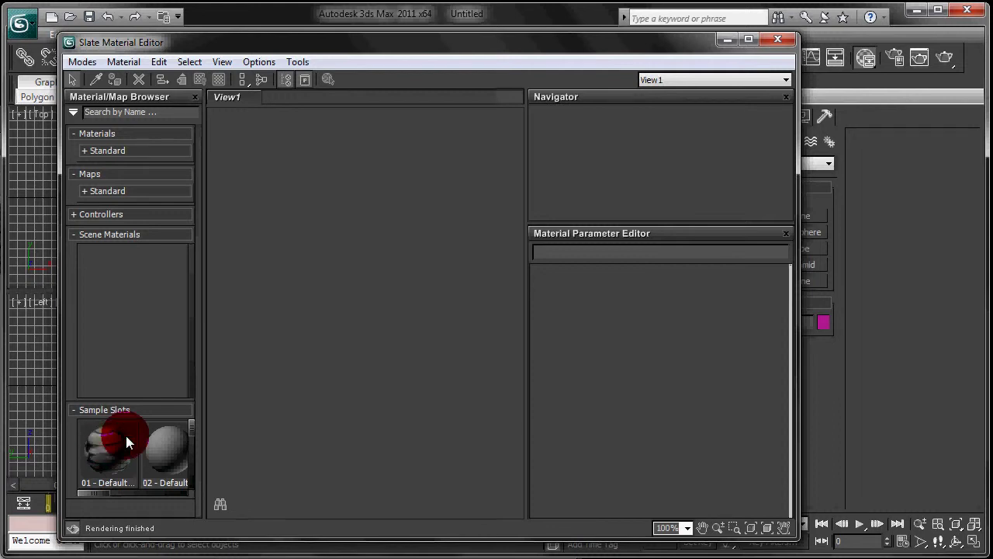
pyautogui.moveTo(326, 303); pyautogui.dragTo(320, 306)
pyautogui.click(460, 337)
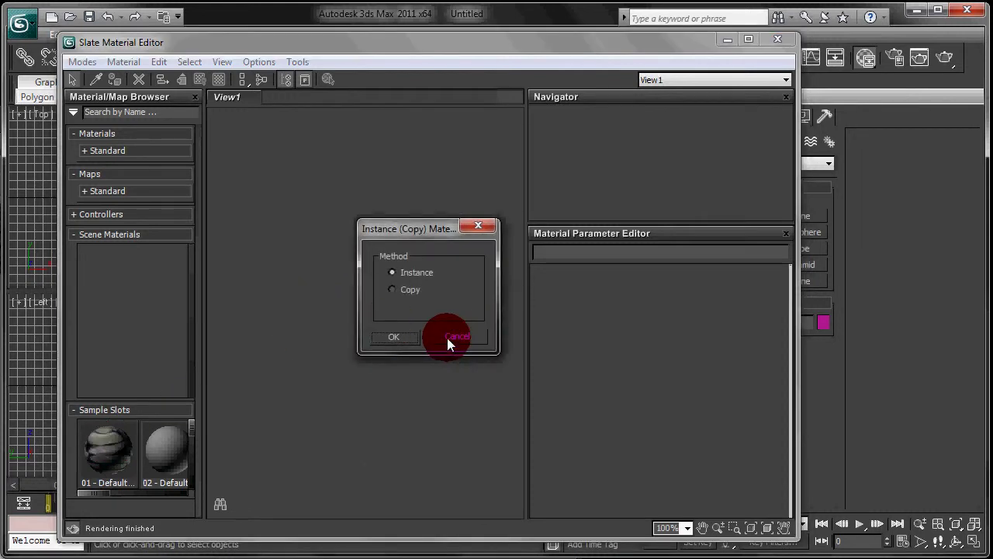
pyautogui.doubleClick(98, 438)
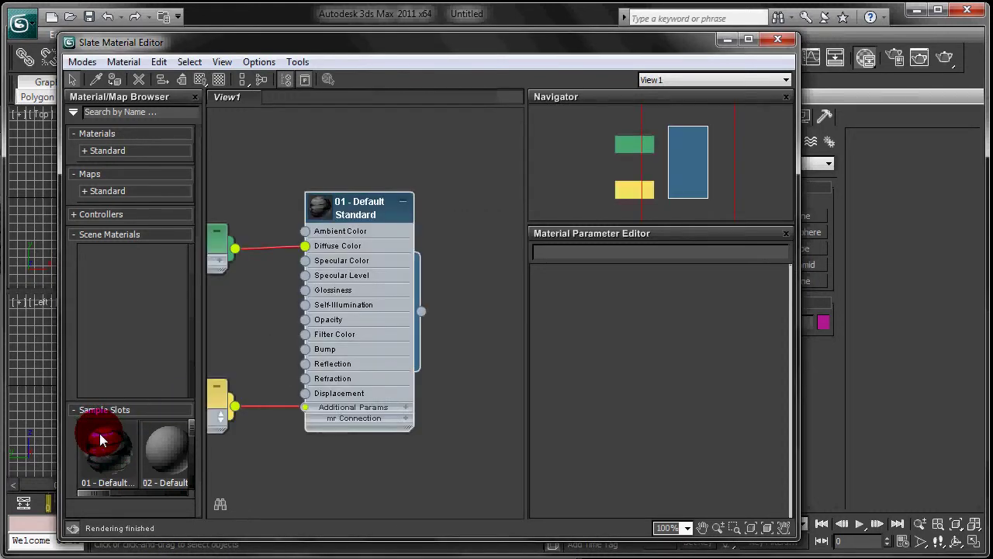
# Step: Examine how the bitmap and controller nodes connect to the 01 - Default material, and return to the Compact Material Editor
pyautogui.rightClick(326, 461)
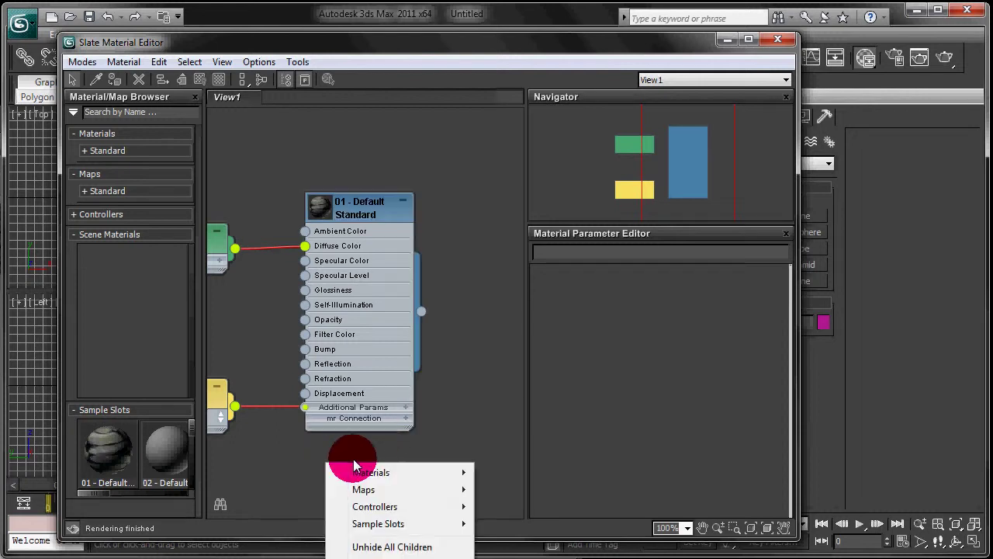
pyautogui.click(273, 450)
pyautogui.moveTo(267, 449); pyautogui.dragTo(352, 453, button='middle')
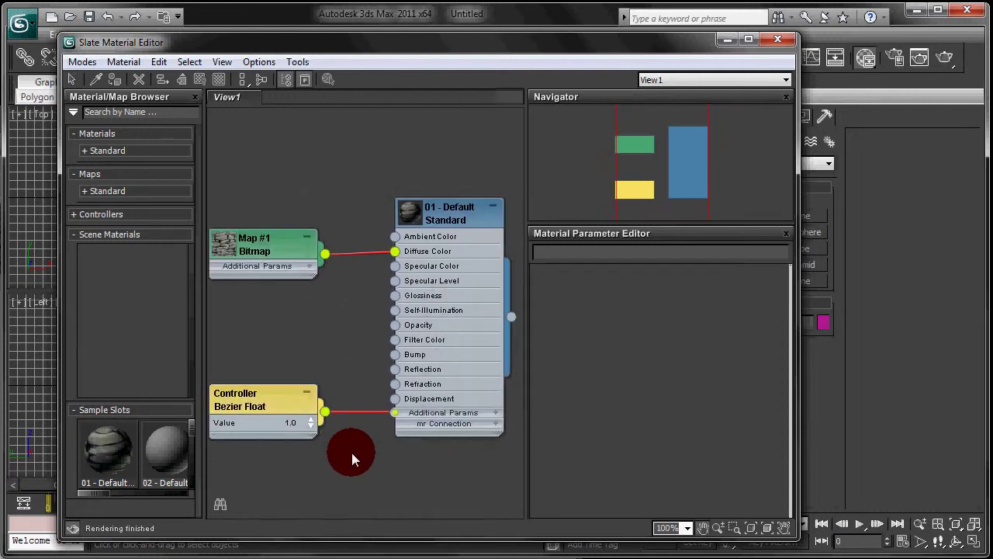
pyautogui.scroll(-1, 352, 442)
pyautogui.moveTo(305, 304); pyautogui.dragTo(340, 261, button='middle')
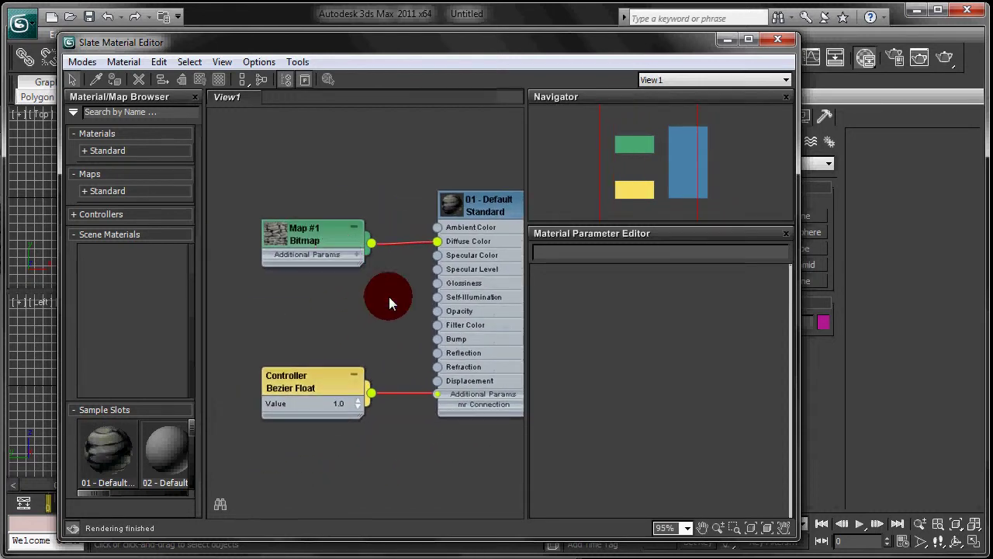
pyautogui.moveTo(389, 296); pyautogui.dragTo(344, 317, button='middle')
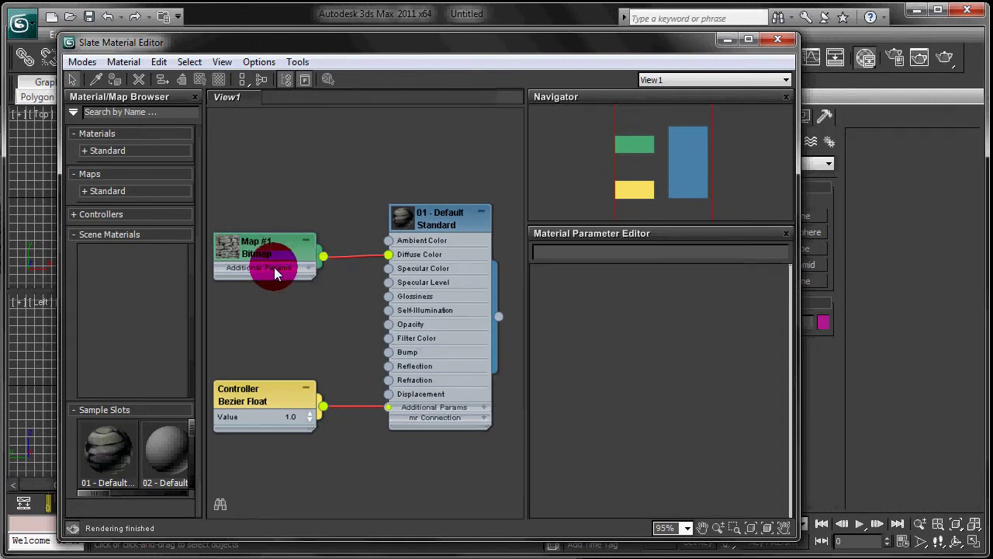
pyautogui.moveTo(297, 311)
pyautogui.mouseDown(button='middle')
pyautogui.moveTo(333, 297)
pyautogui.moveTo(315, 316)
pyautogui.mouseUp(button='middle')
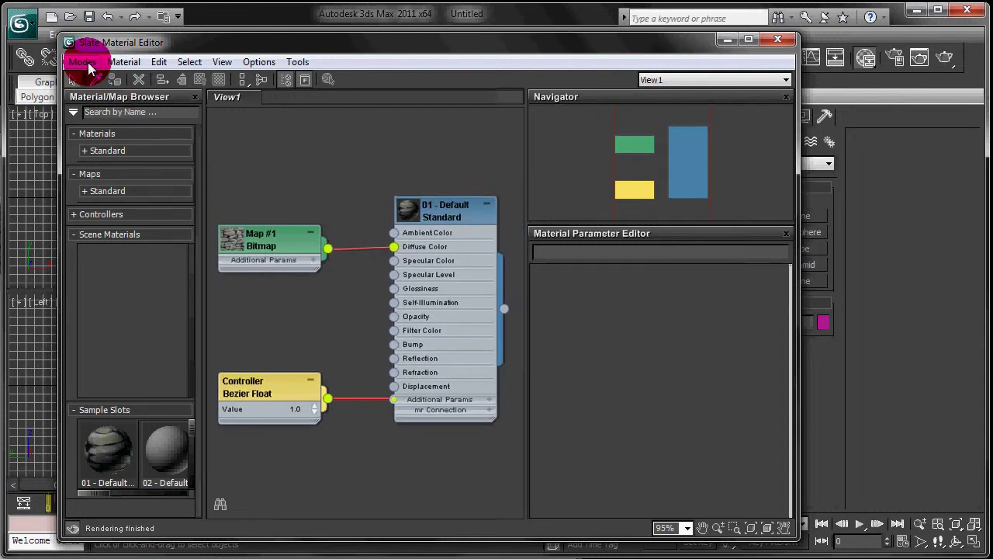
pyautogui.click(84, 62)
pyautogui.click(101, 80)
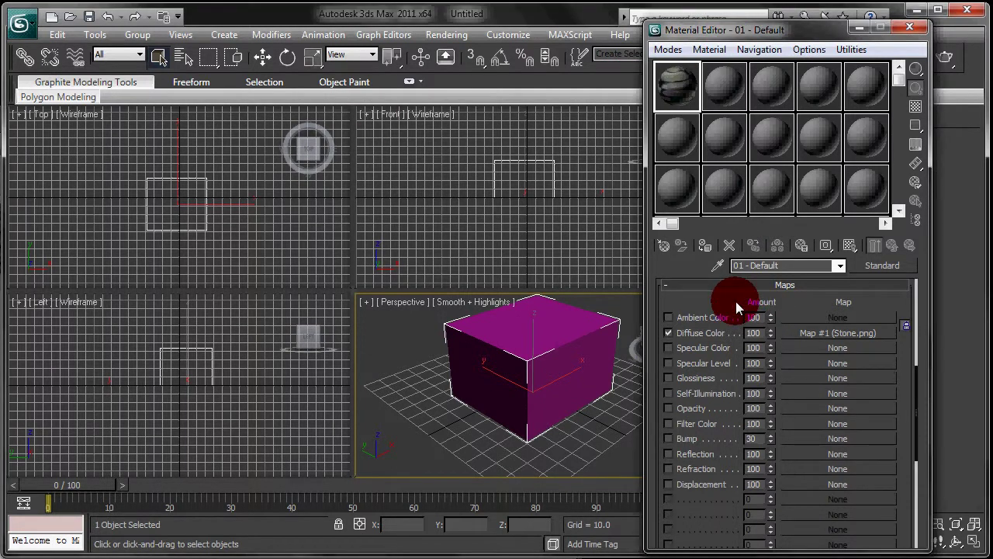
# Step: Clear the Stone.png map from the Diffuse Color slot and choose a standard Bitmap map for it
pyautogui.rightClick(796, 336)
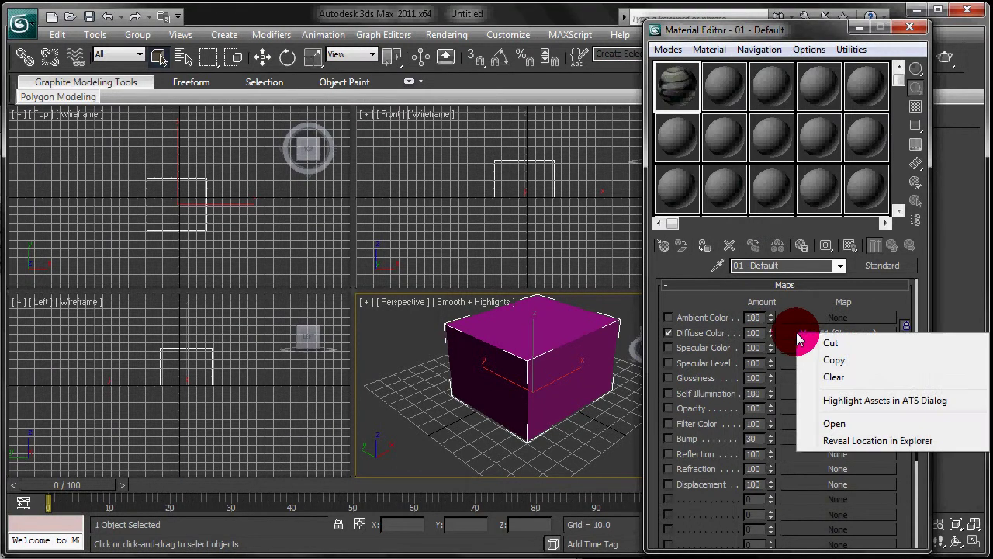
pyautogui.click(824, 378)
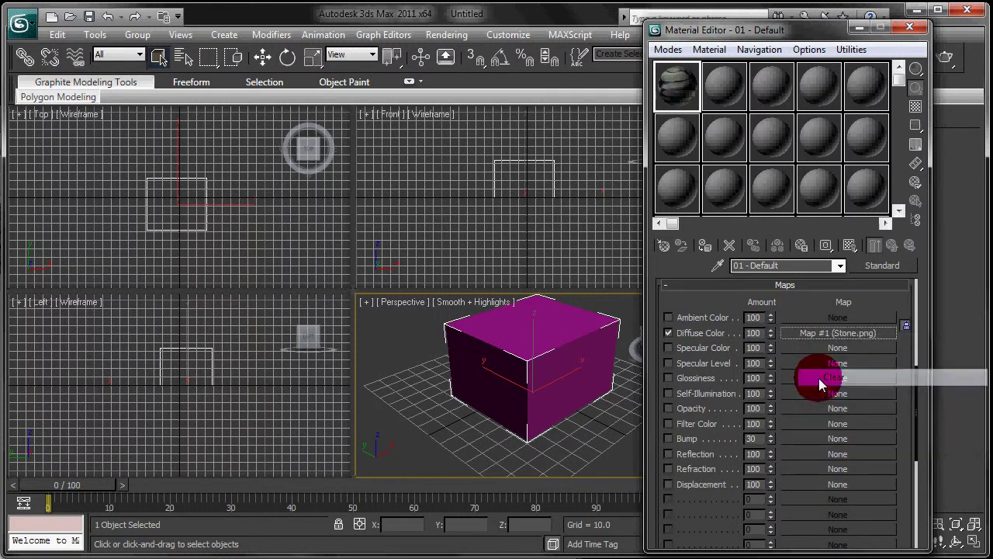
pyautogui.click(807, 332)
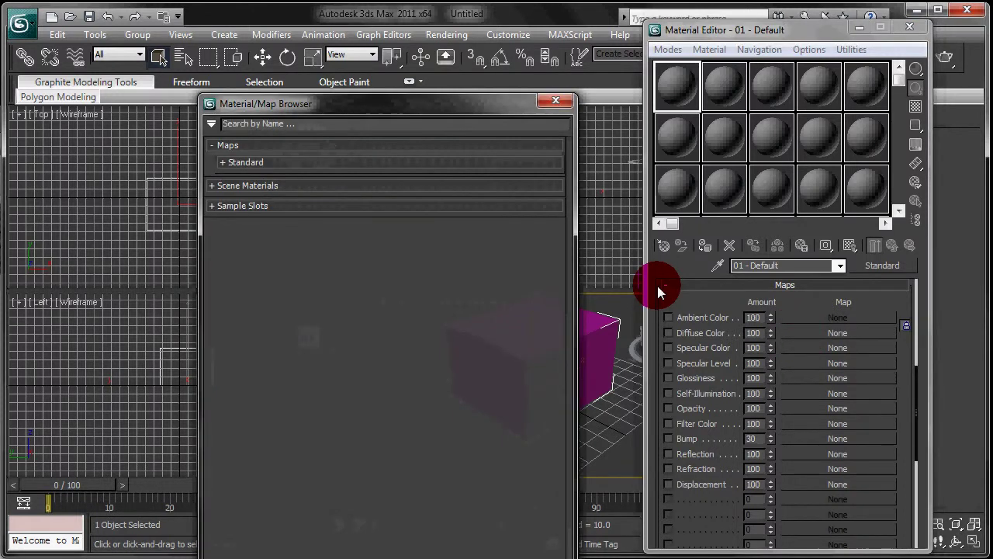
pyautogui.moveTo(309, 108); pyautogui.dragTo(406, 44)
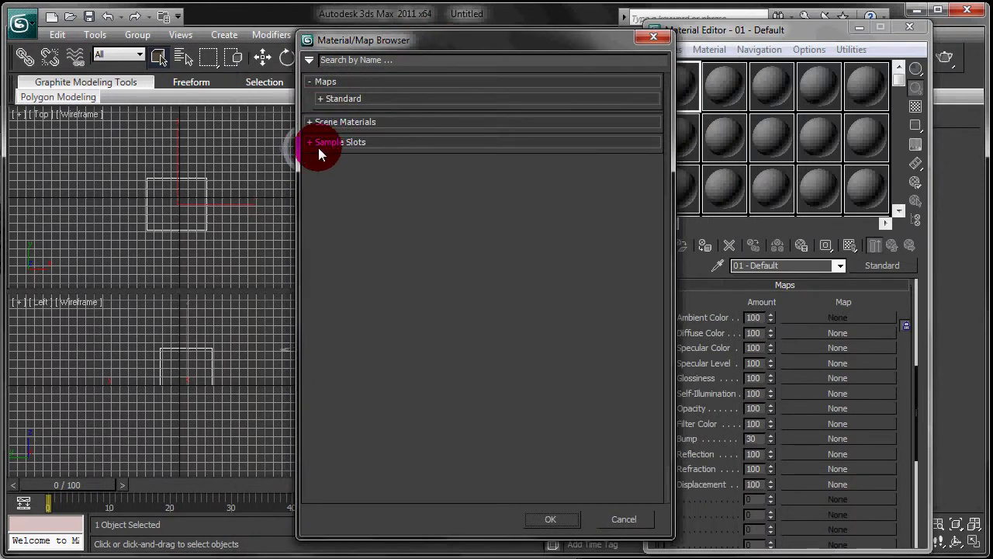
pyautogui.click(321, 100)
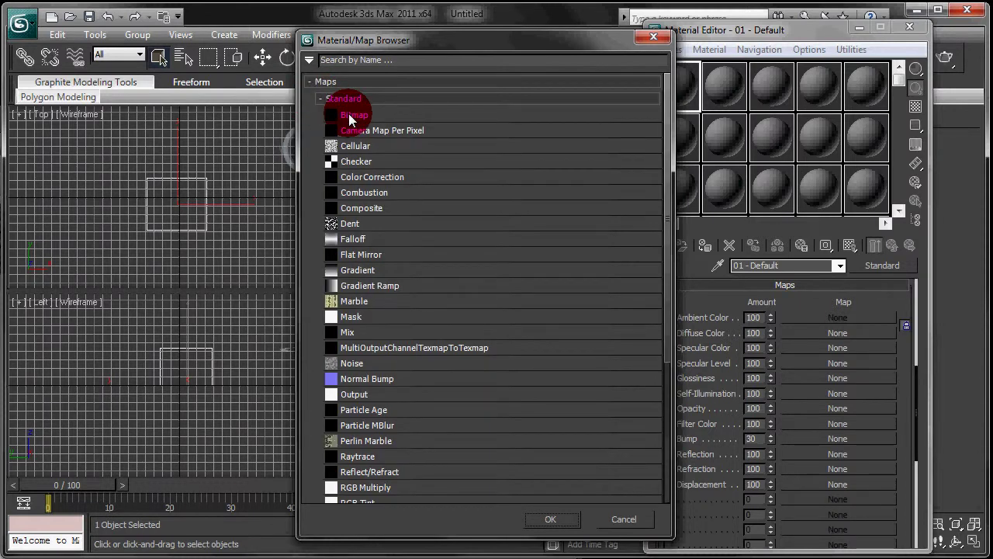
pyautogui.doubleClick(353, 116)
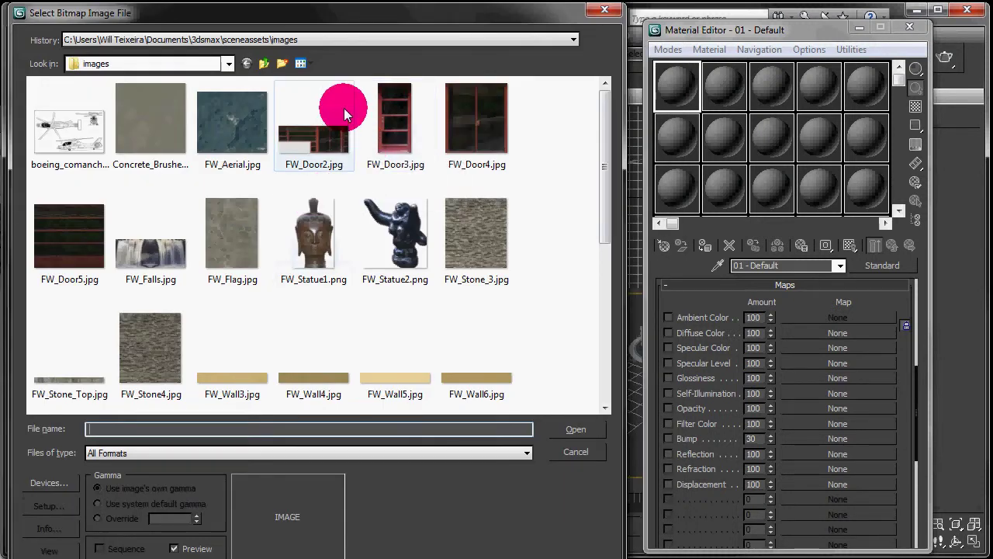
# Step: Load SunDial.psd from the Desktop folder "umm a texture" as the diffuse bitmap, using the Collapsed Layers option
pyautogui.click(264, 63)
pyautogui.click(264, 63)
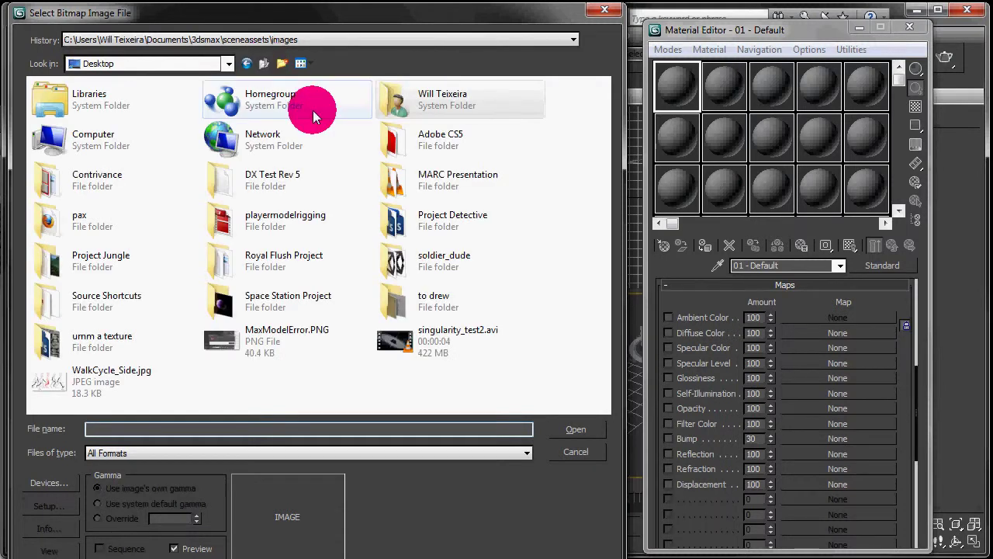
pyautogui.doubleClick(113, 329)
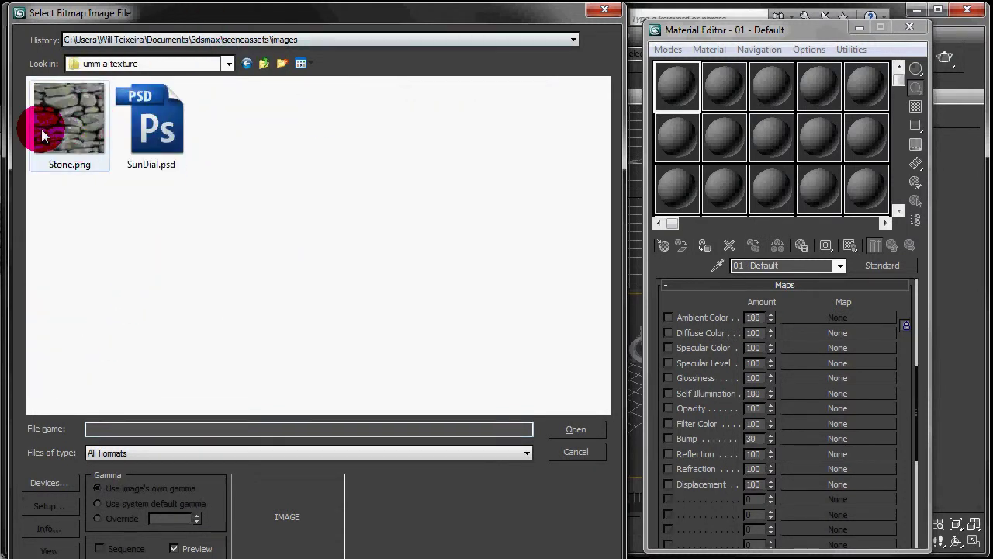
pyautogui.click(153, 140)
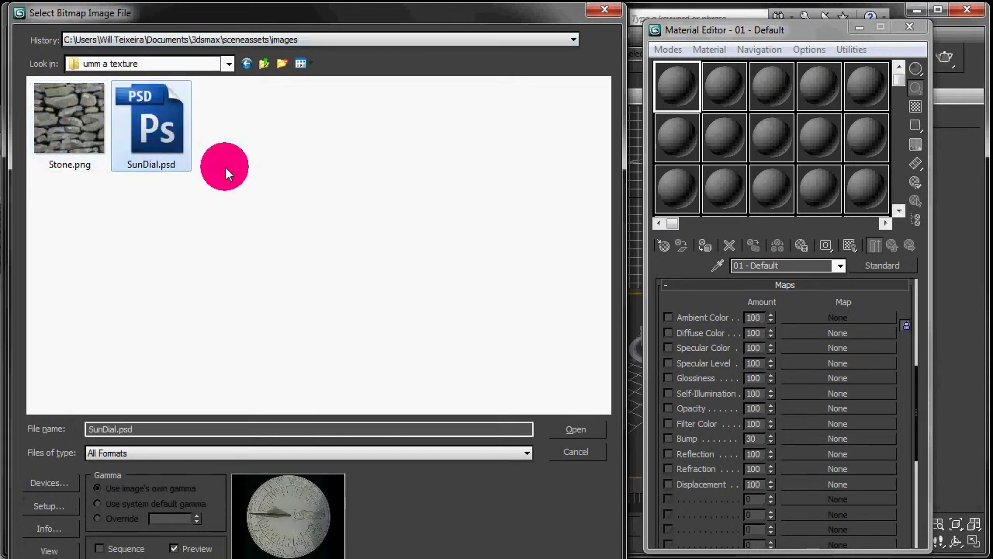
pyautogui.click(575, 429)
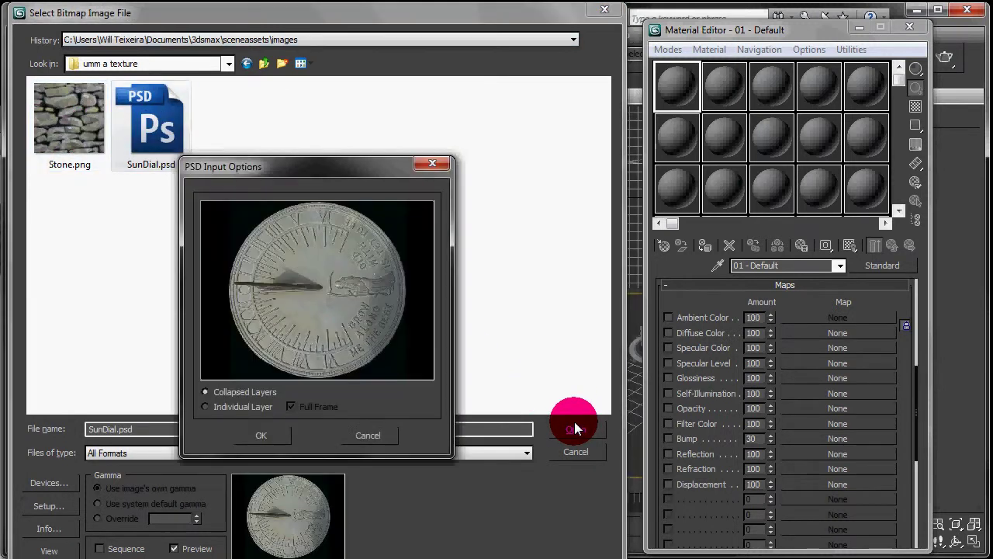
pyautogui.click(262, 435)
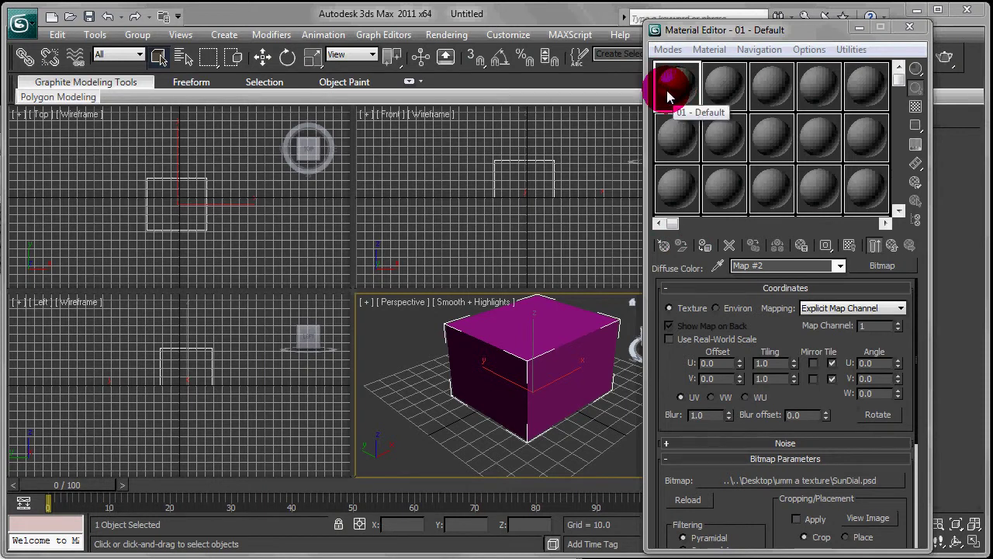
# Step: Apply the 01 - Default material to the box and show its sundial map in the Perspective viewport
pyautogui.moveTo(718, 29); pyautogui.dragTo(733, 37)
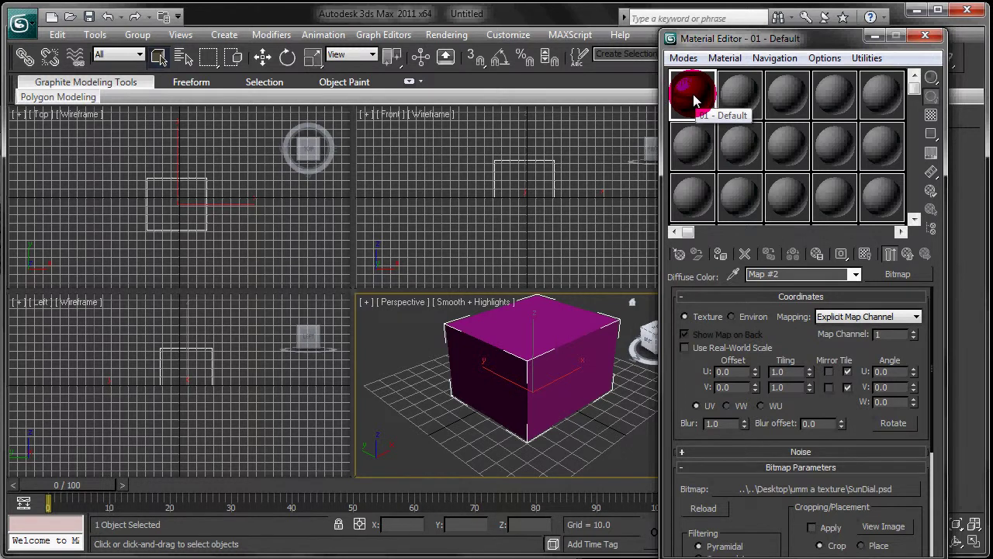
pyautogui.moveTo(695, 97); pyautogui.dragTo(571, 337)
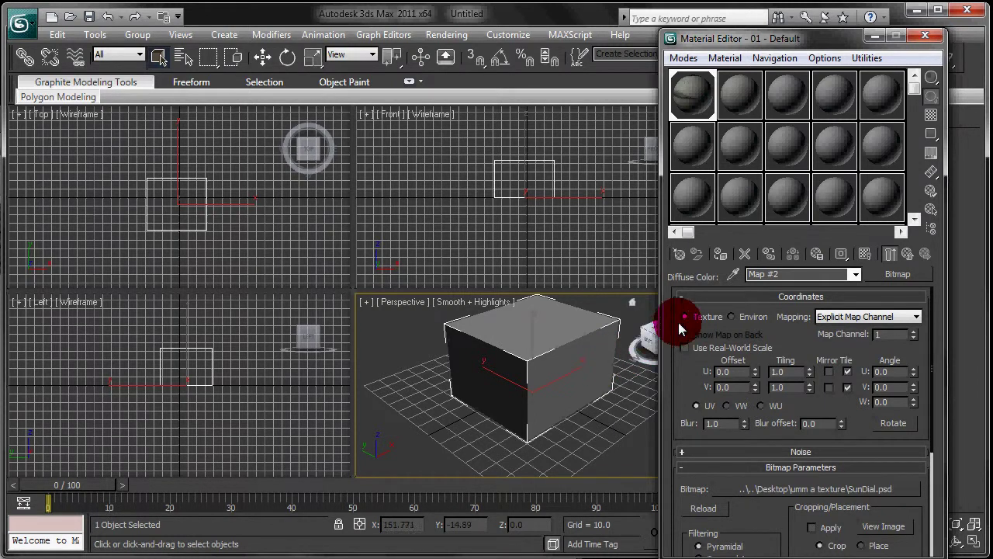
pyautogui.click(864, 259)
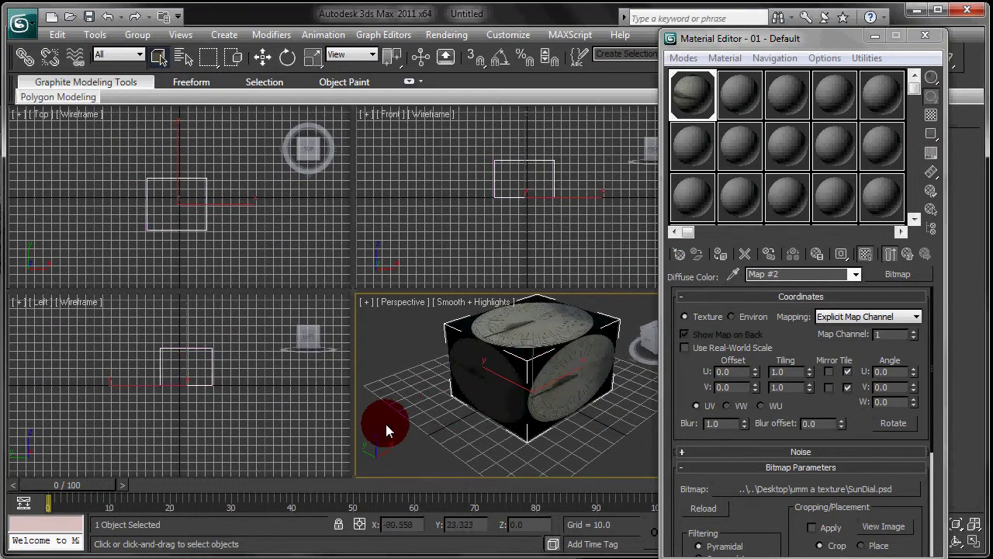
pyautogui.click(722, 255)
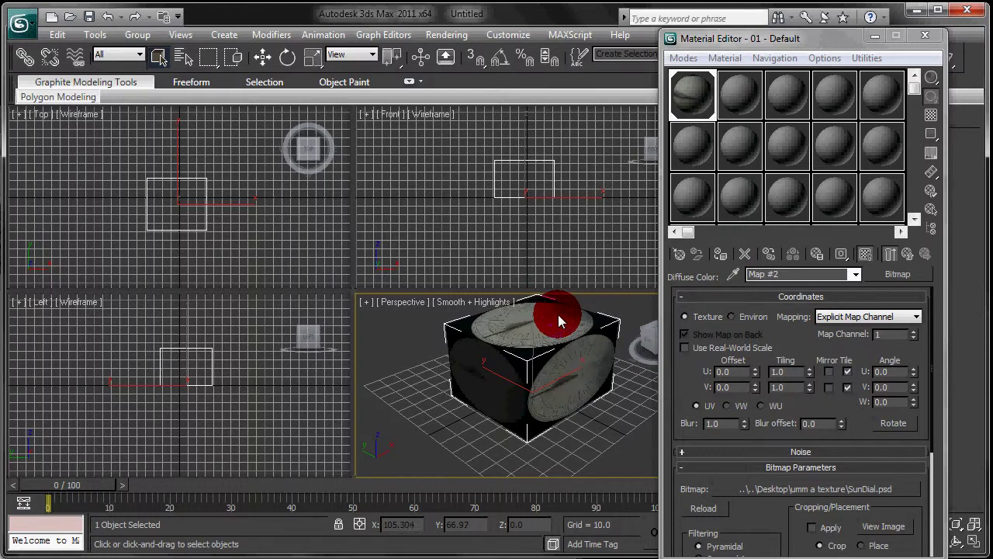